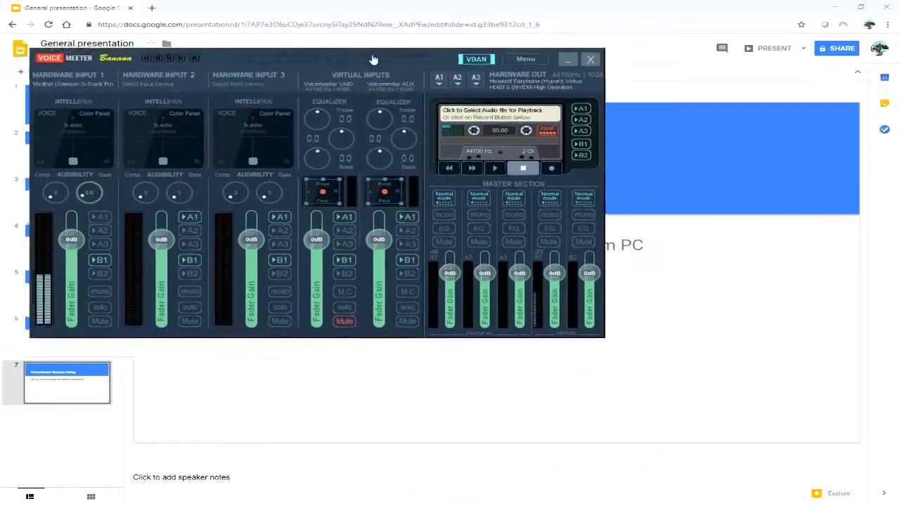
Place the local mixer top-left, close the remote browser, and set the remote view below with the local mixer in front
{"action": "left_click_drag", "start_coordinate": [602, 391], "coordinate": [606, 332]}
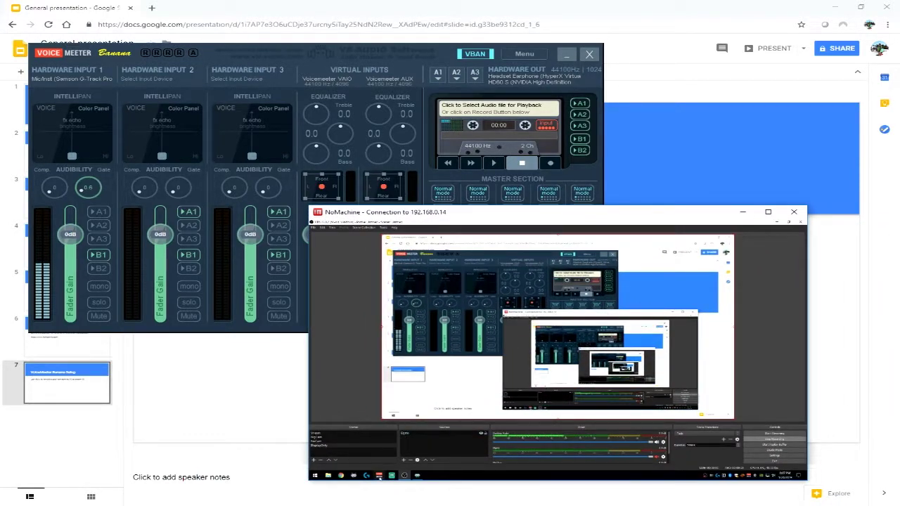
{"action": "left_click", "coordinate": [379, 475]}
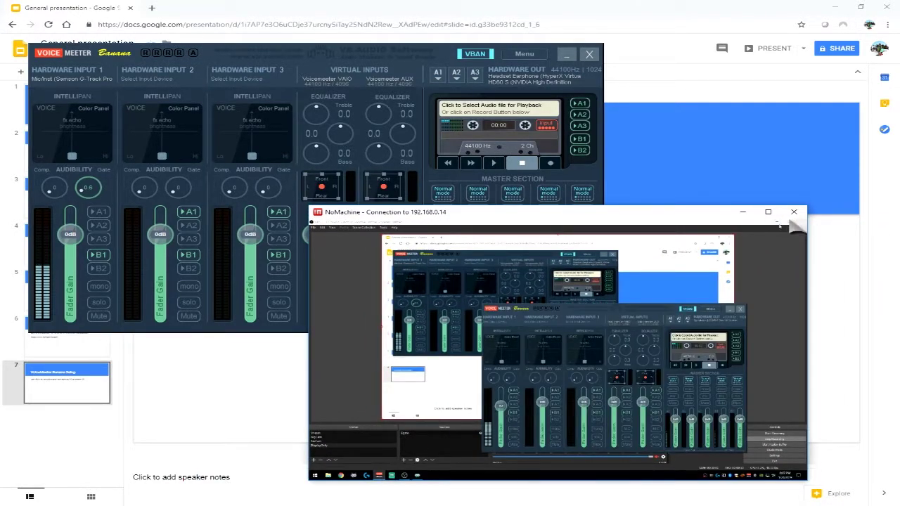
{"action": "left_click", "coordinate": [800, 222]}
{"action": "left_click_drag", "start_coordinate": [608, 307], "coordinate": [548, 289]}
{"action": "left_click_drag", "start_coordinate": [572, 215], "coordinate": [588, 225]}
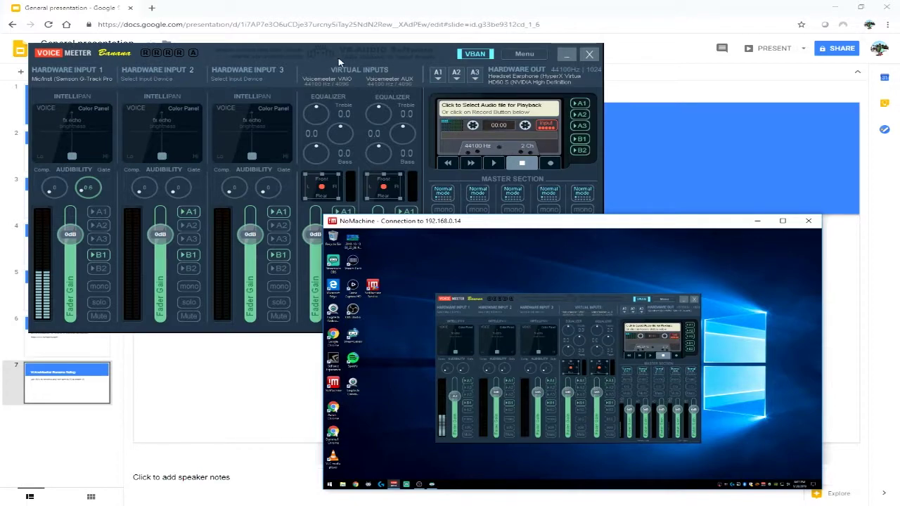
{"action": "left_click", "coordinate": [375, 58]}
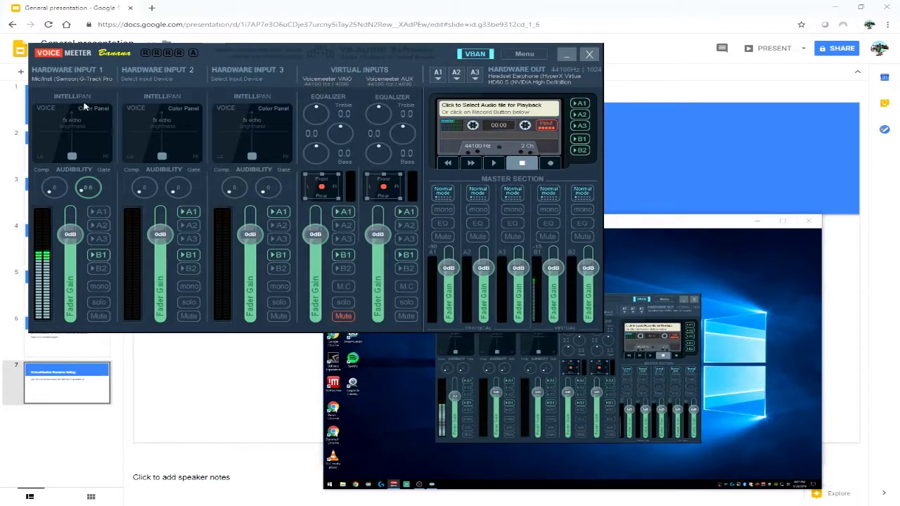
Show the local VBAN settings (Stream1 sending BUS B1 to 192.168.0.14) and the stream PC's VBAN settings
{"action": "left_click", "coordinate": [475, 55]}
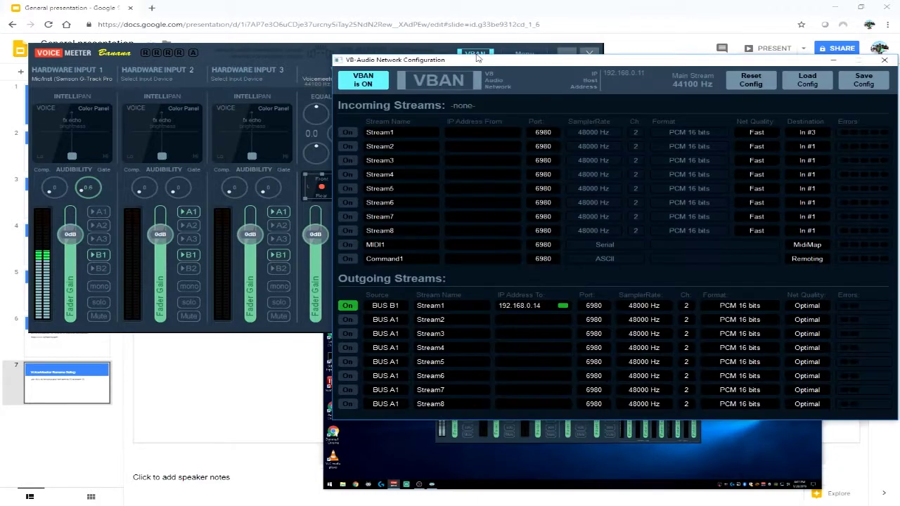
{"action": "left_click_drag", "start_coordinate": [478, 62], "coordinate": [332, 62]}
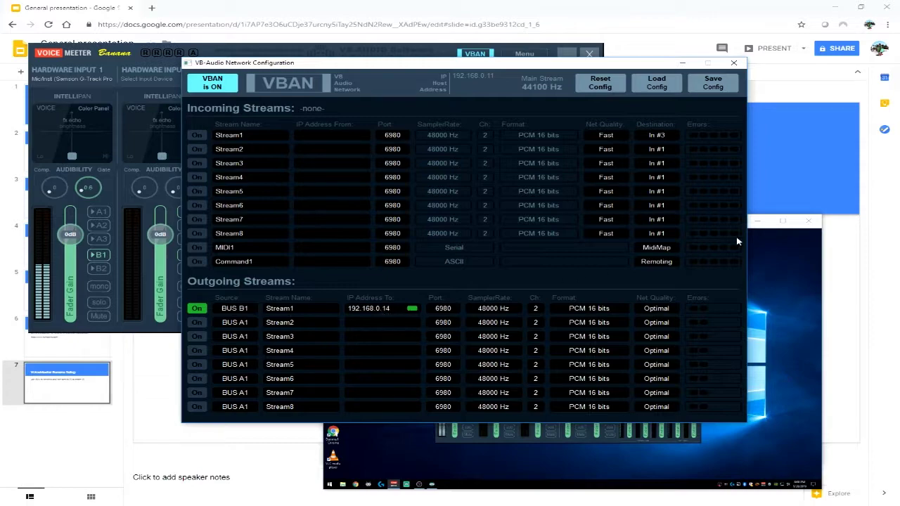
{"action": "left_click", "coordinate": [766, 225]}
{"action": "left_click", "coordinate": [646, 300]}
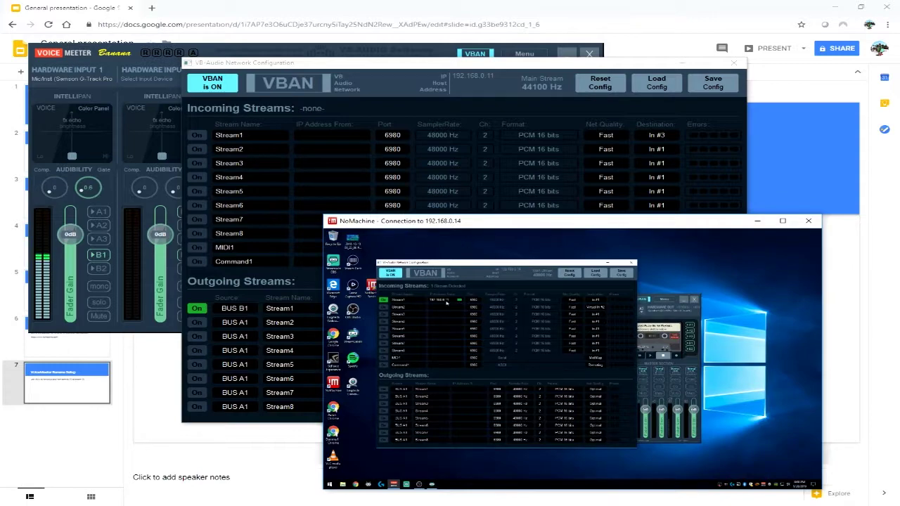
Set the remote incoming Stream1 source address to 192.168.0.11
{"action": "left_click", "coordinate": [447, 301]}
{"action": "left_click", "coordinate": [455, 300]}
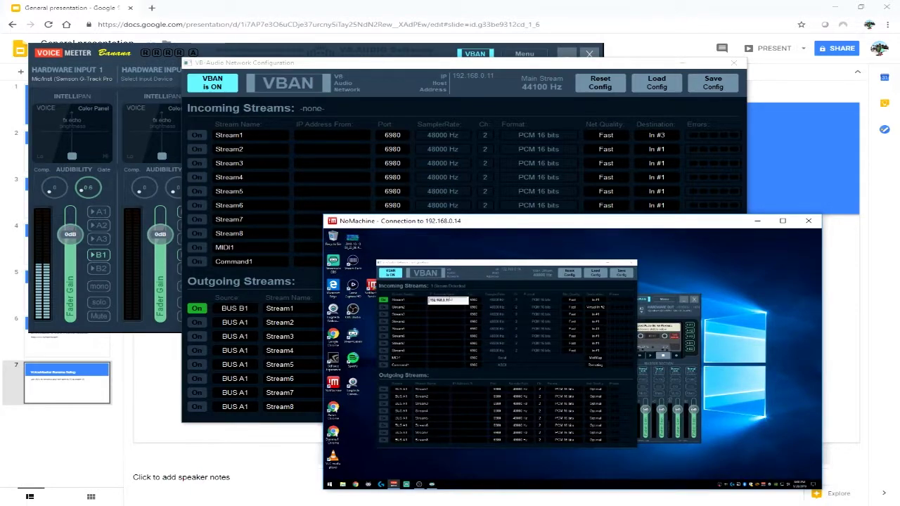
{"action": "key", "text": "Return"}
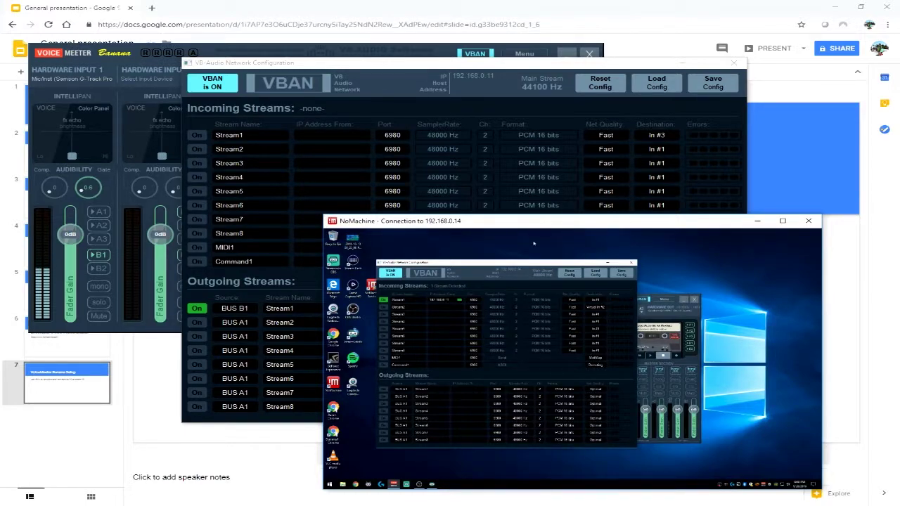
Enlarge the NoMachine view and reposition the remote VBAN settings to show the detected stream
{"action": "left_click_drag", "start_coordinate": [324, 216], "coordinate": [83, 100]}
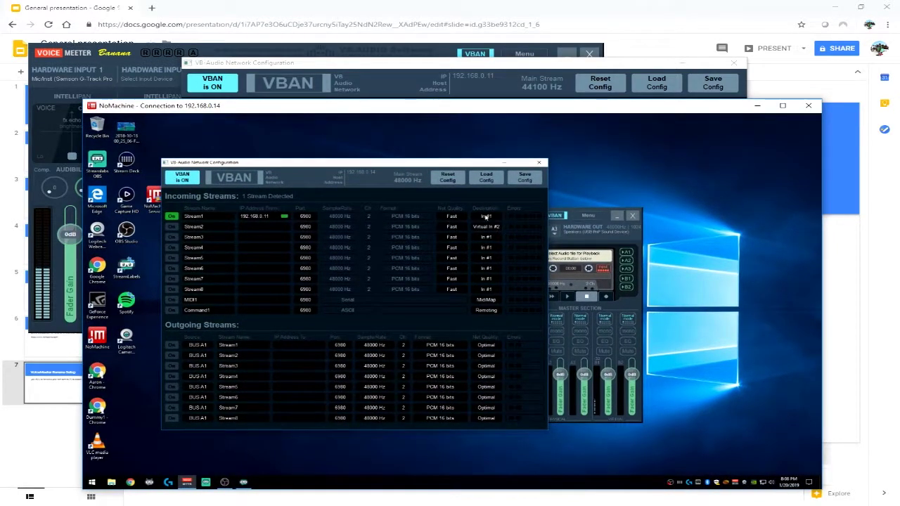
{"action": "left_click_drag", "start_coordinate": [462, 166], "coordinate": [490, 437]}
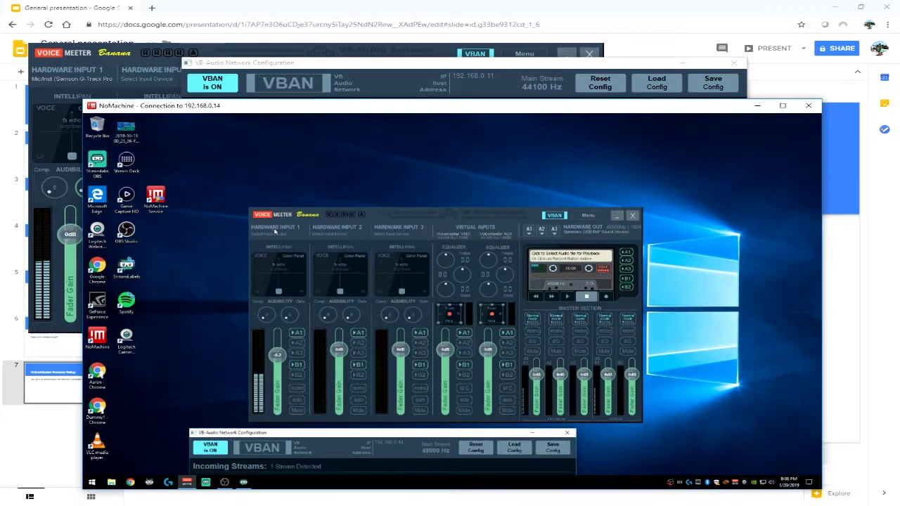
{"action": "left_click_drag", "start_coordinate": [357, 432], "coordinate": [591, 139]}
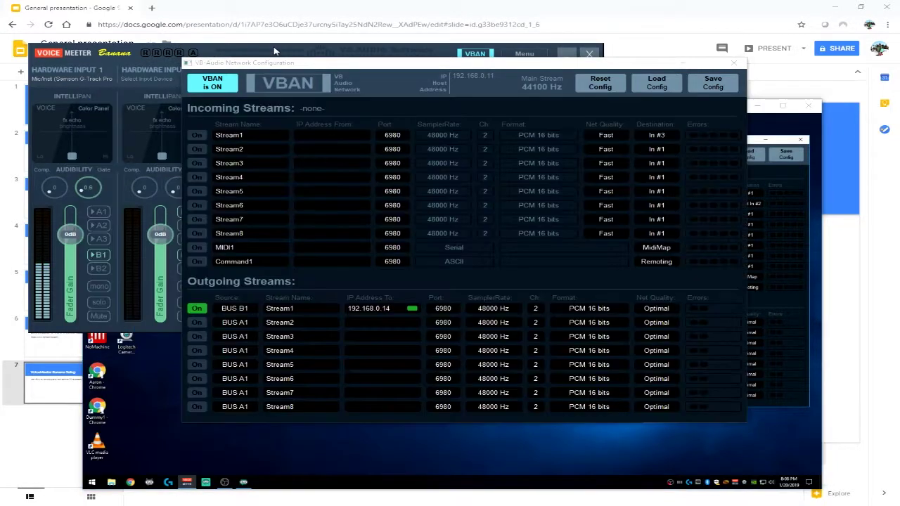
Close and reopen the local VBAN settings to confirm Stream1 uses BUS B1, then front the mixer
{"action": "left_click", "coordinate": [276, 52]}
{"action": "left_click", "coordinate": [732, 64]}
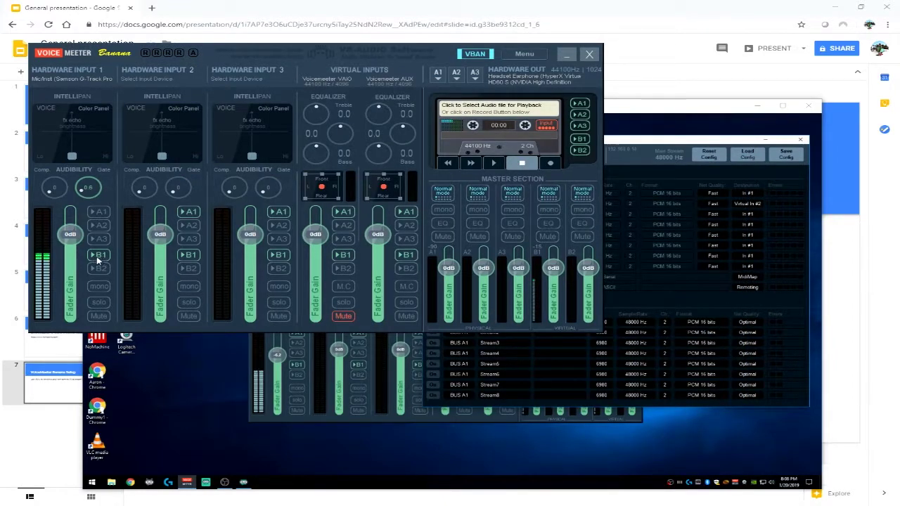
{"action": "left_click", "coordinate": [474, 55]}
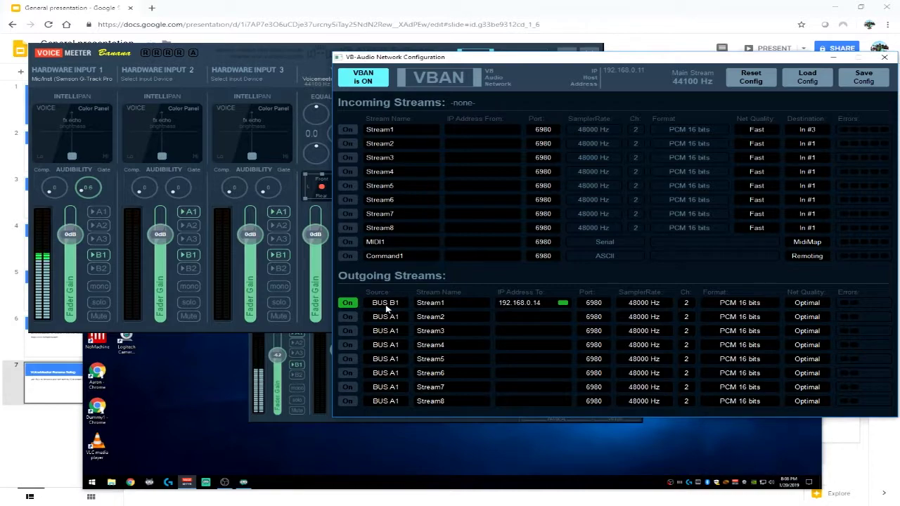
{"action": "left_click", "coordinate": [273, 53]}
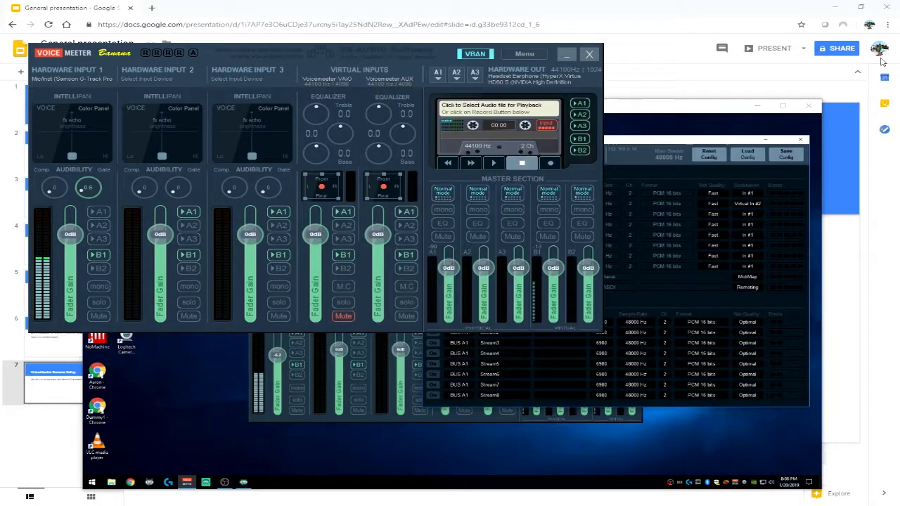
{"action": "left_click", "coordinate": [62, 81]}
{"action": "left_click", "coordinate": [437, 95]}
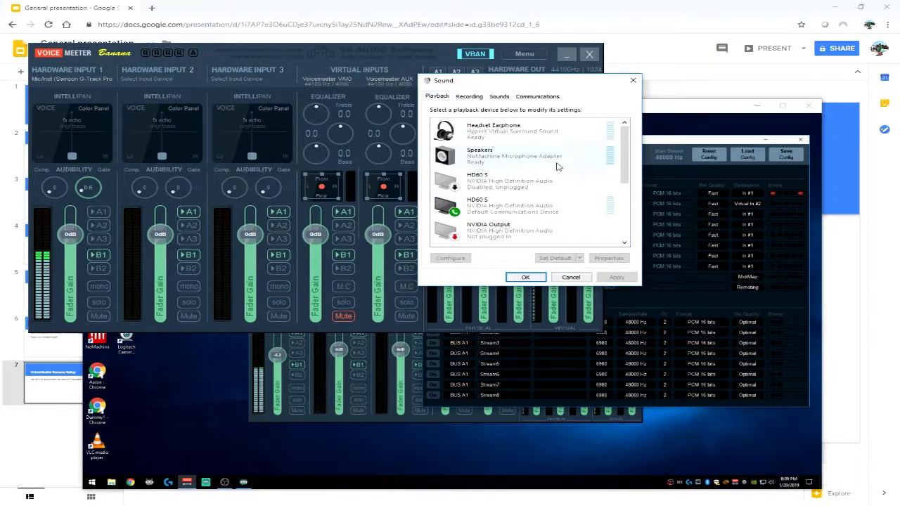
{"action": "scroll", "coordinate": [618, 150], "scroll_direction": "down", "scroll_amount": 3}
{"action": "left_click", "coordinate": [532, 216]}
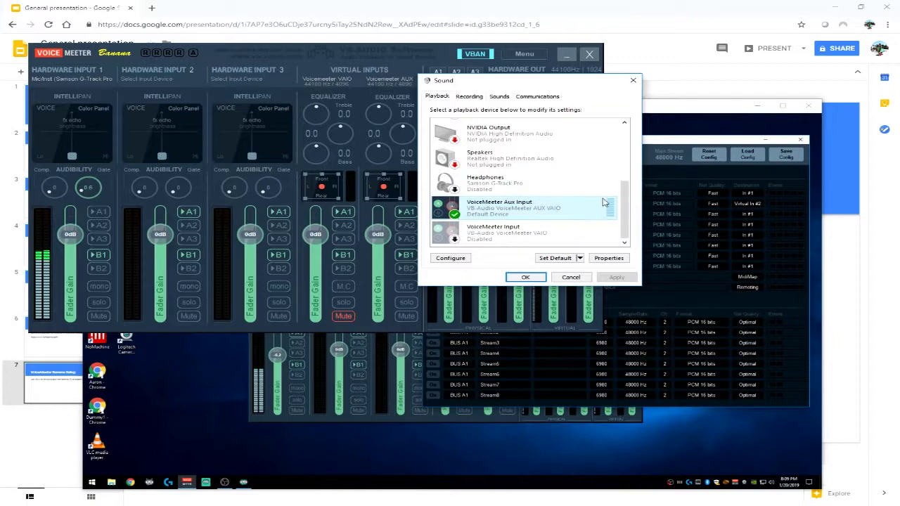
{"action": "mouse_move", "coordinate": [629, 215]}
{"action": "left_mouse_down"}
{"action": "mouse_move", "coordinate": [629, 204]}
{"action": "mouse_move", "coordinate": [629, 217]}
{"action": "left_mouse_up"}
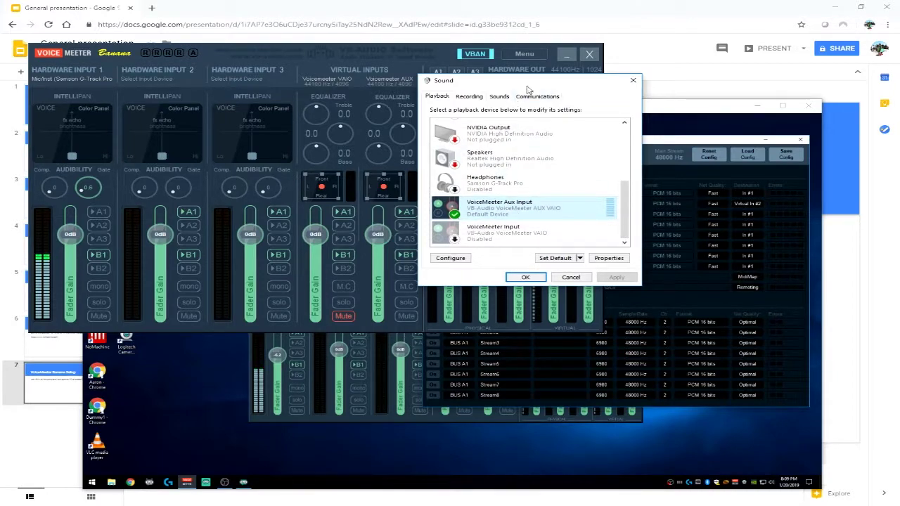
{"action": "left_click_drag", "start_coordinate": [531, 87], "coordinate": [655, 91]}
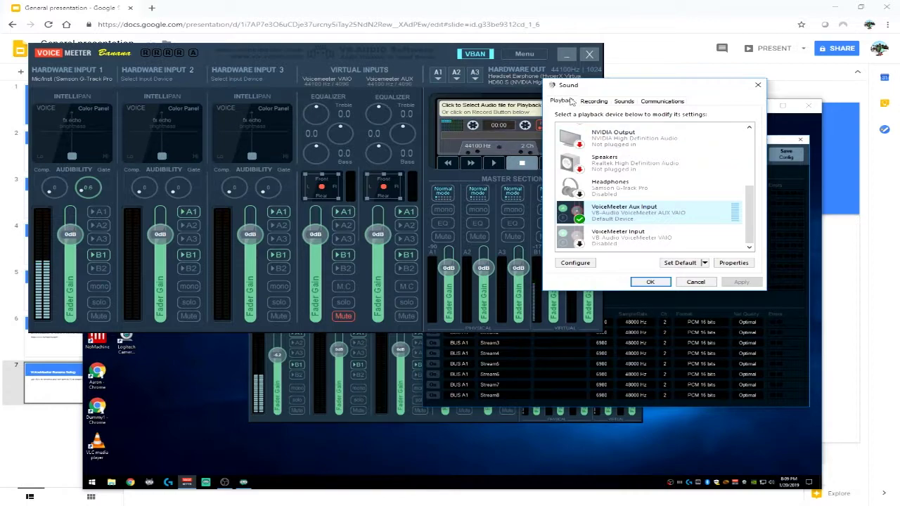
{"action": "left_click_drag", "start_coordinate": [613, 88], "coordinate": [387, 200]}
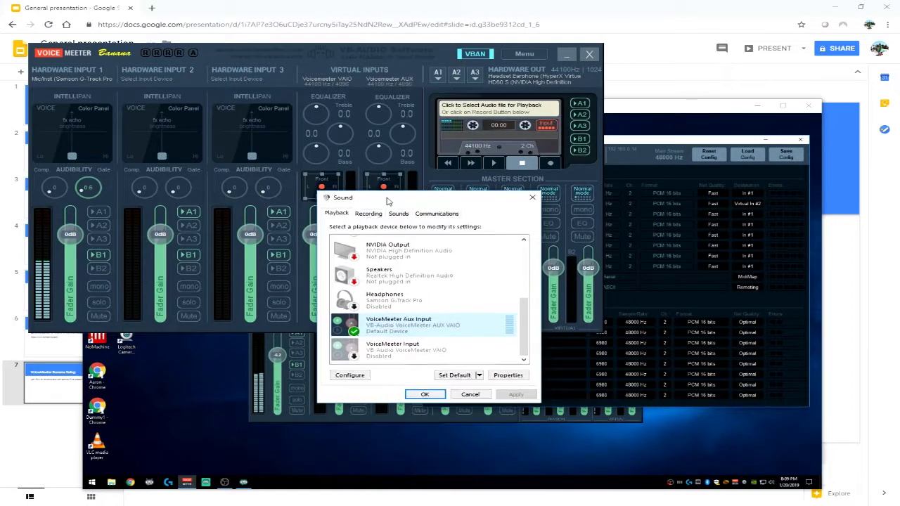
{"action": "left_click", "coordinate": [533, 199]}
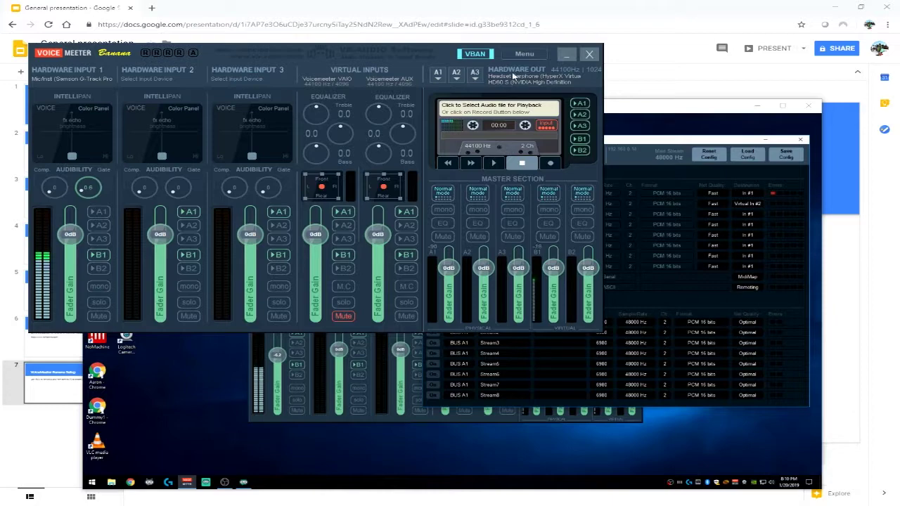
Confirm A1 outputs to the headset and A2 to the HD60 S, then reopen VBAN settings
{"action": "left_click", "coordinate": [436, 73]}
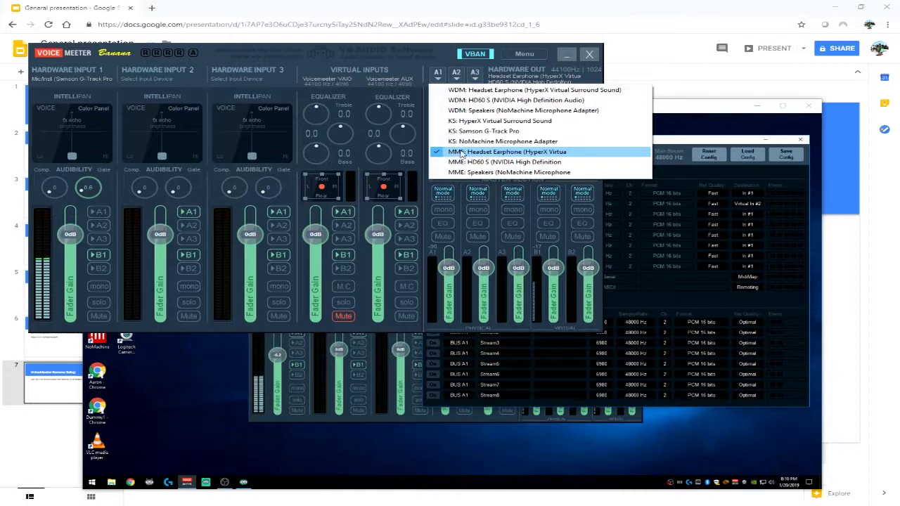
{"action": "left_click", "coordinate": [456, 75]}
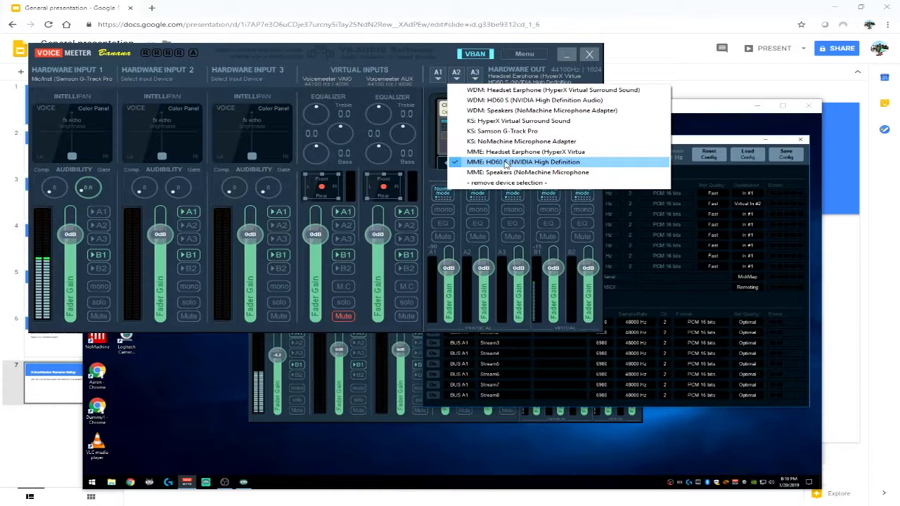
{"action": "left_click", "coordinate": [418, 79]}
{"action": "left_click", "coordinate": [437, 75]}
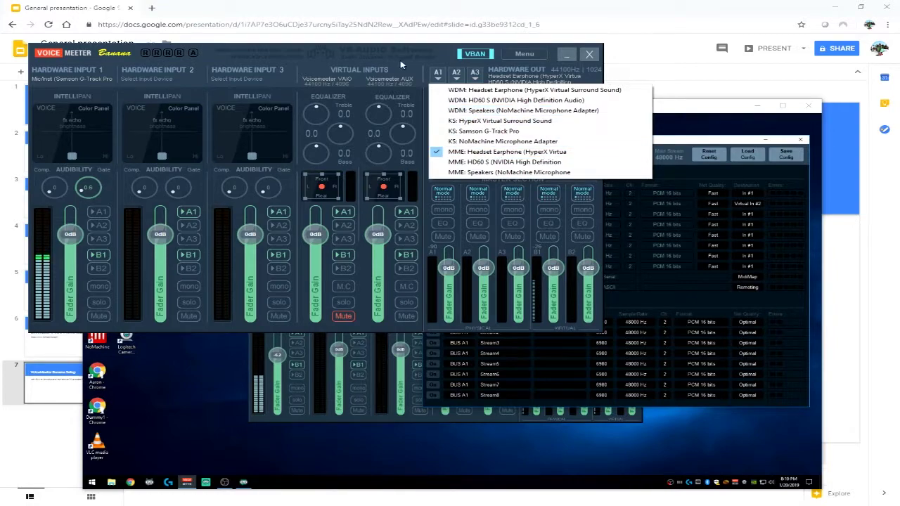
{"action": "left_click", "coordinate": [475, 54]}
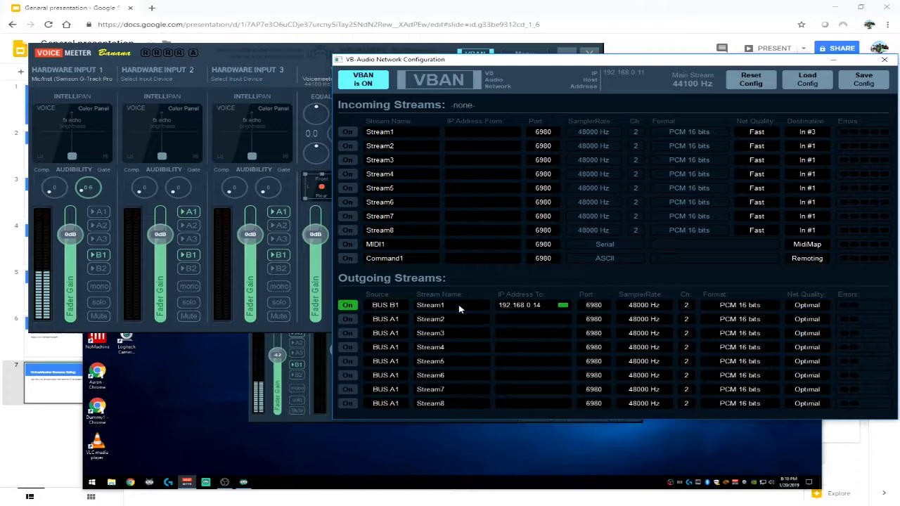
Close the VB-Audio Network Configuration window
{"action": "left_click", "coordinate": [883, 61]}
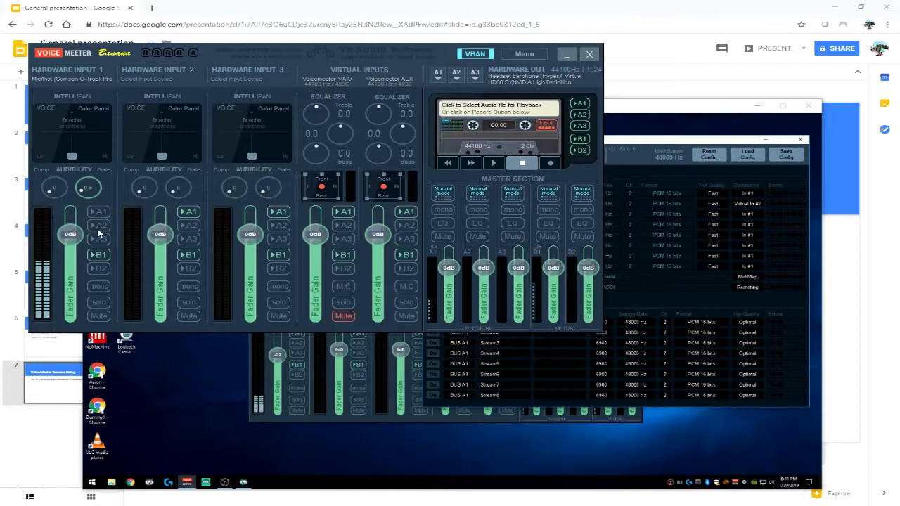
Send the Hardware Input 1 microphone to bus B1
{"action": "left_click", "coordinate": [99, 254]}
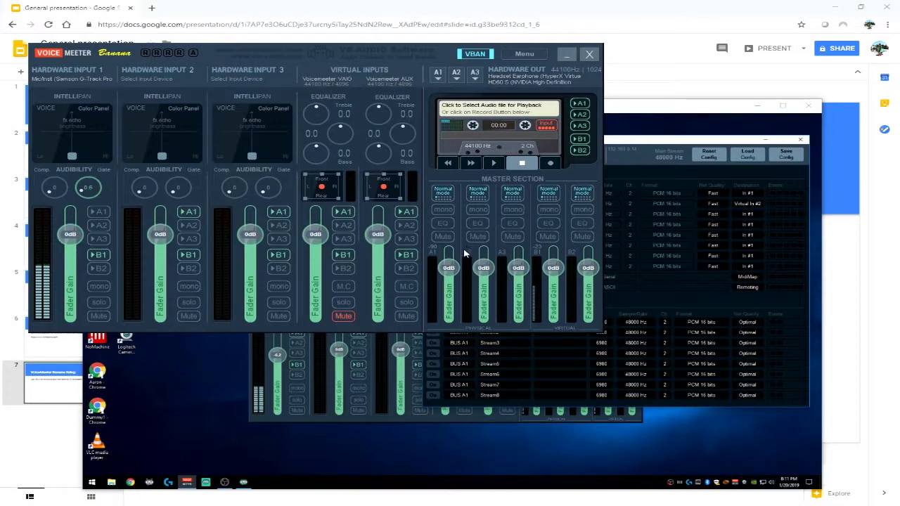
Dismiss the A1 device list, keeping MME Headset Earphone selected
{"action": "left_click", "coordinate": [436, 74]}
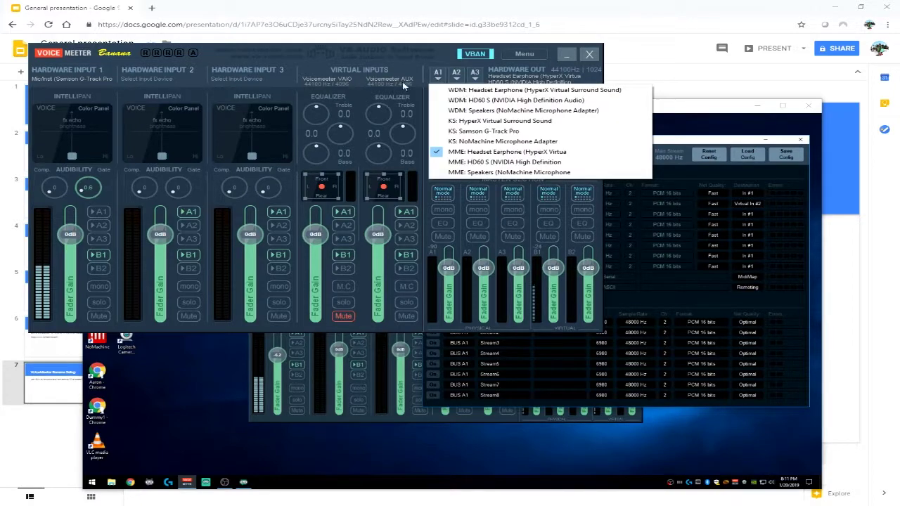
{"action": "left_click", "coordinate": [403, 68]}
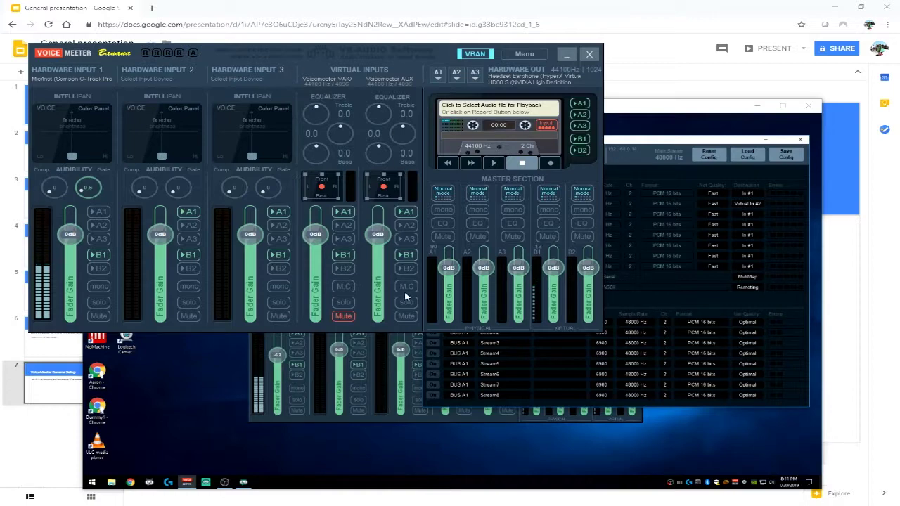
Bring the NoMachine view of the stream PC's VBAN configuration to the front
{"action": "left_click", "coordinate": [266, 362]}
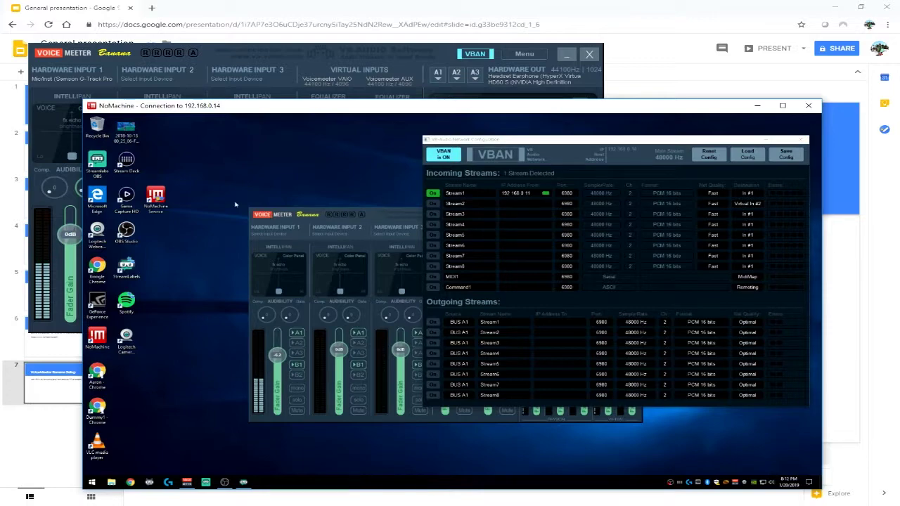
Launch OBS Studio on the stream PC from its taskbar in the NoMachine session
{"action": "left_click", "coordinate": [334, 68]}
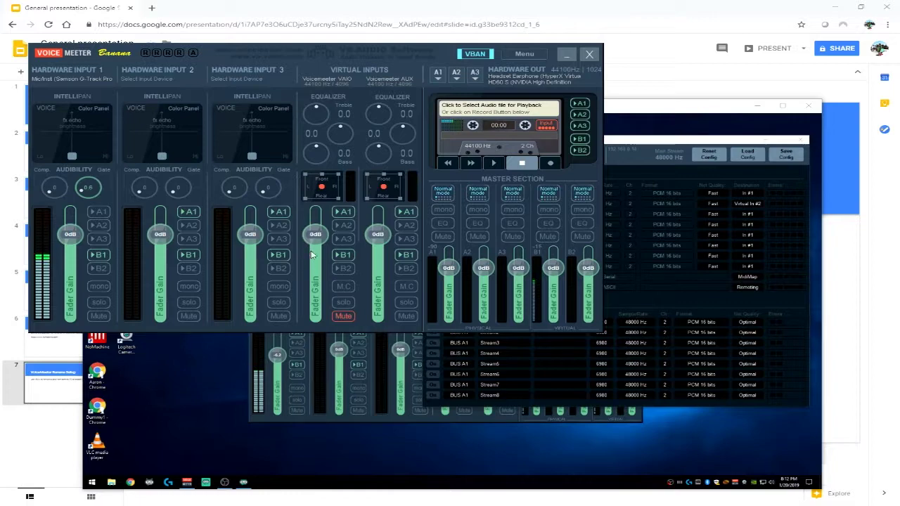
{"action": "left_click", "coordinate": [688, 139]}
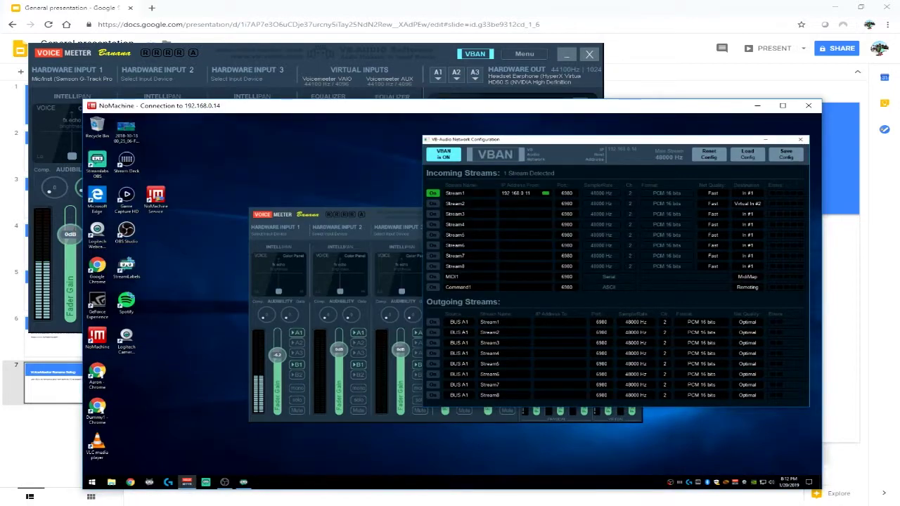
{"action": "left_click", "coordinate": [224, 481]}
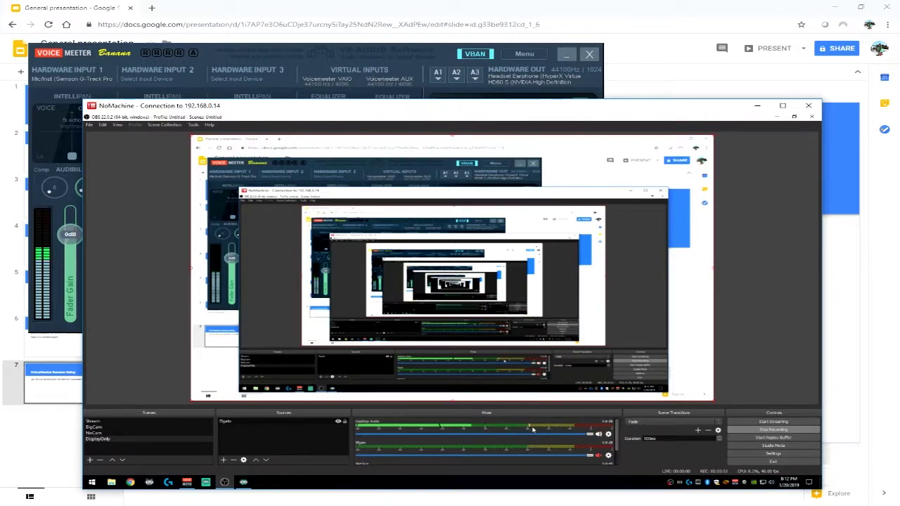
Bring up the stream PC's Voicemeeter, close its VBAN window, check speaker volume, and list bus A1 outputs
{"action": "left_click", "coordinate": [186, 481]}
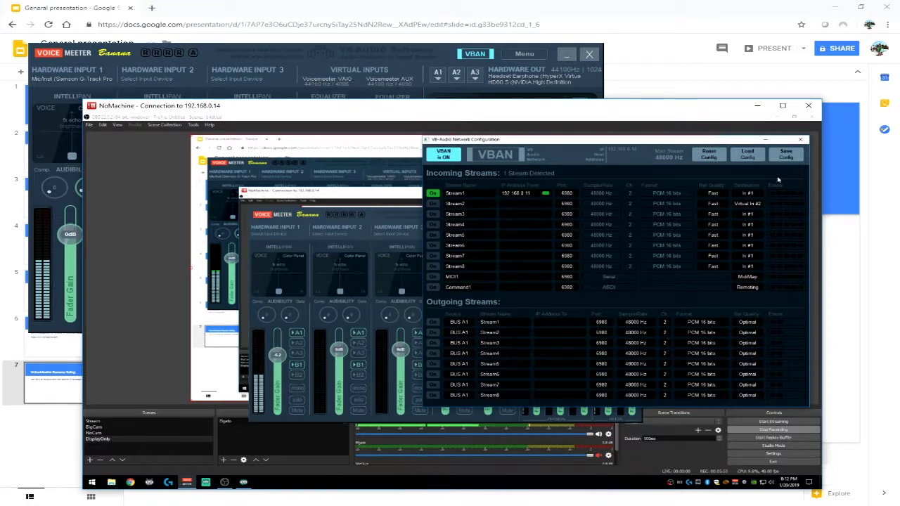
{"action": "left_click", "coordinate": [801, 141]}
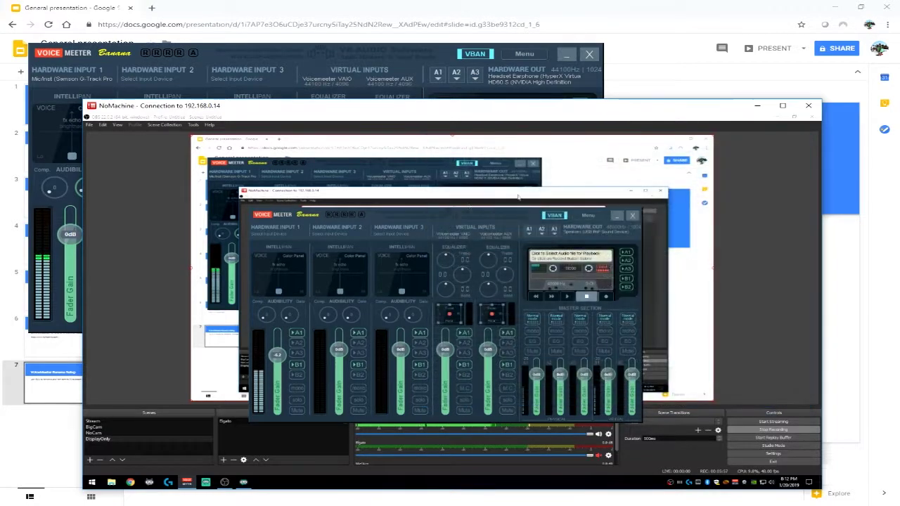
{"action": "left_click", "coordinate": [771, 483]}
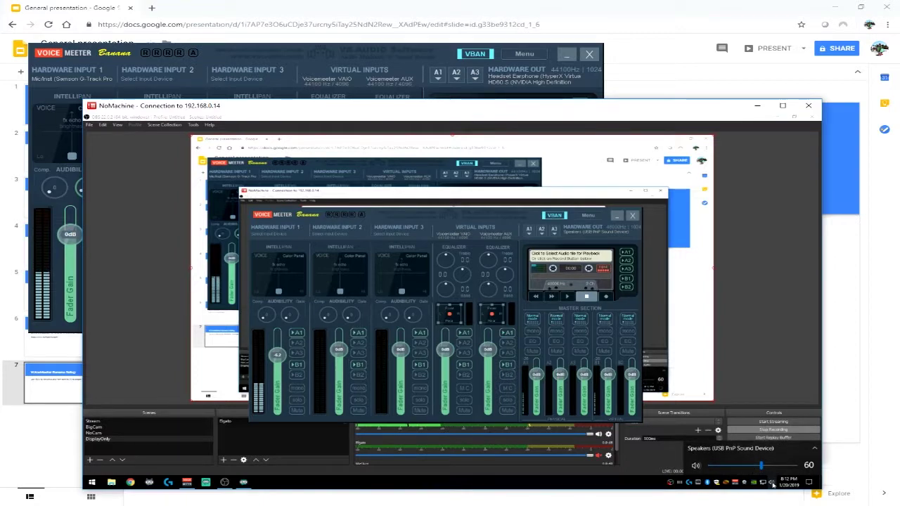
{"action": "left_click", "coordinate": [771, 484]}
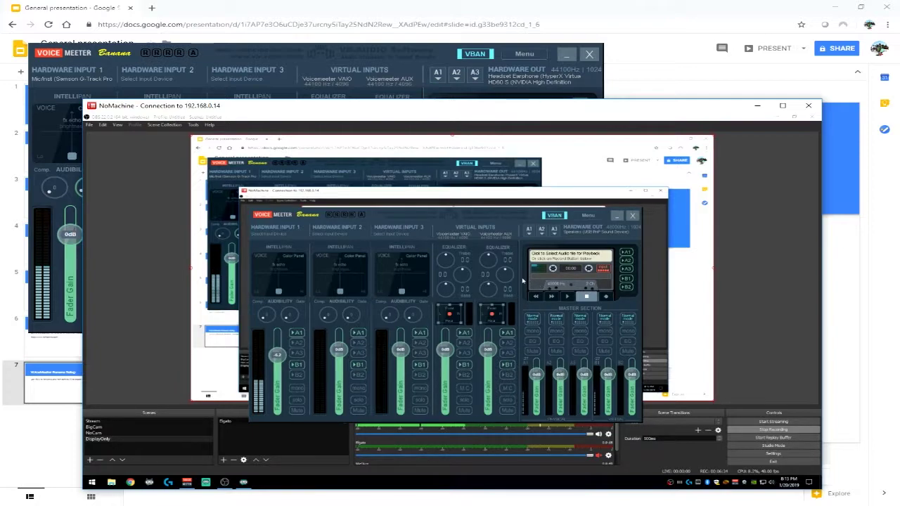
{"action": "left_click", "coordinate": [566, 237]}
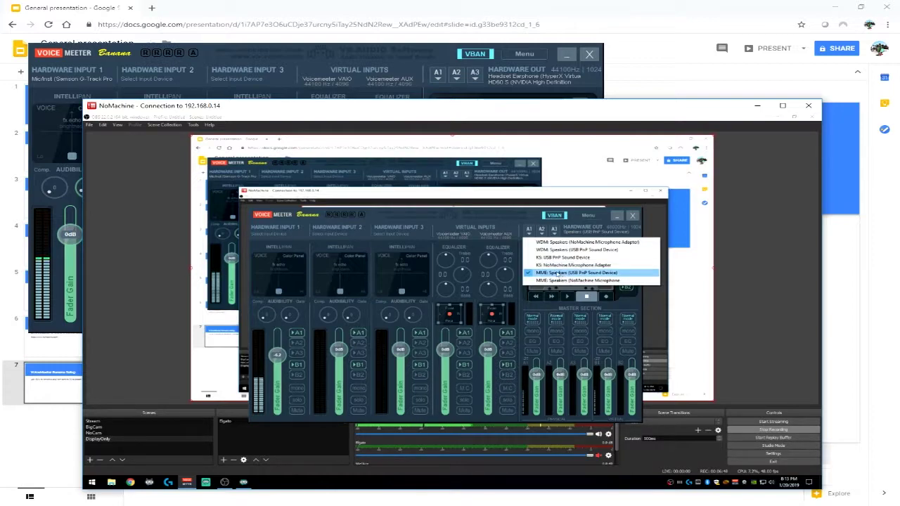
Keep MME Speakers (USB PnP Sound Device) as the A1 output and reopen the VBAN configuration
{"action": "left_click", "coordinate": [559, 274]}
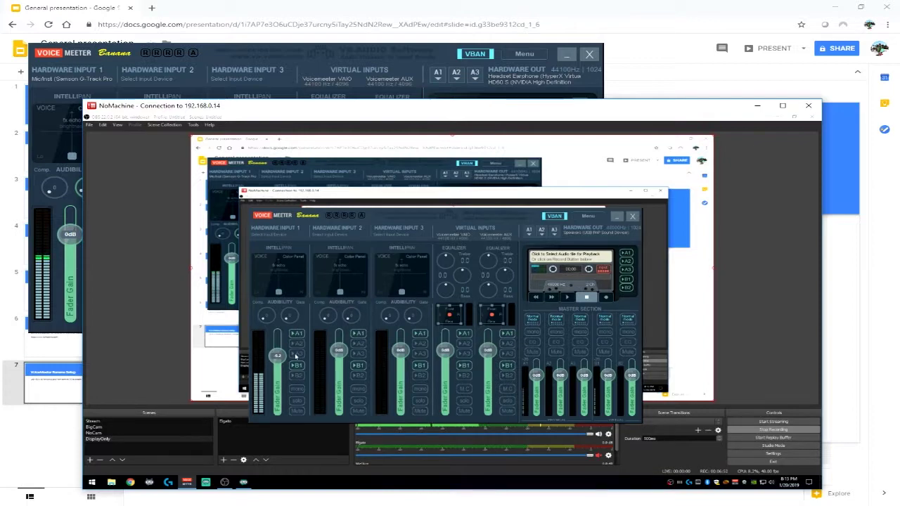
{"action": "left_click", "coordinate": [565, 217]}
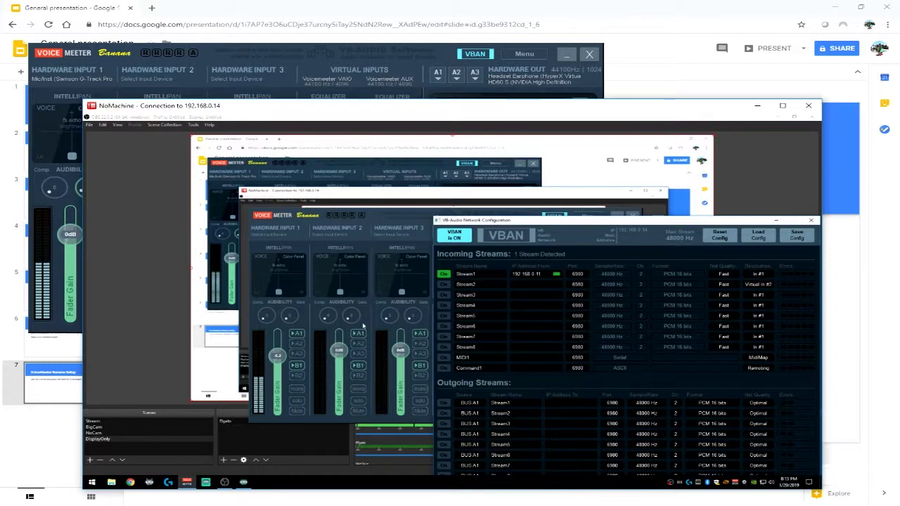
Close the VBAN configuration, reopen it to review the incoming streams, then close it again
{"action": "left_click", "coordinate": [811, 221]}
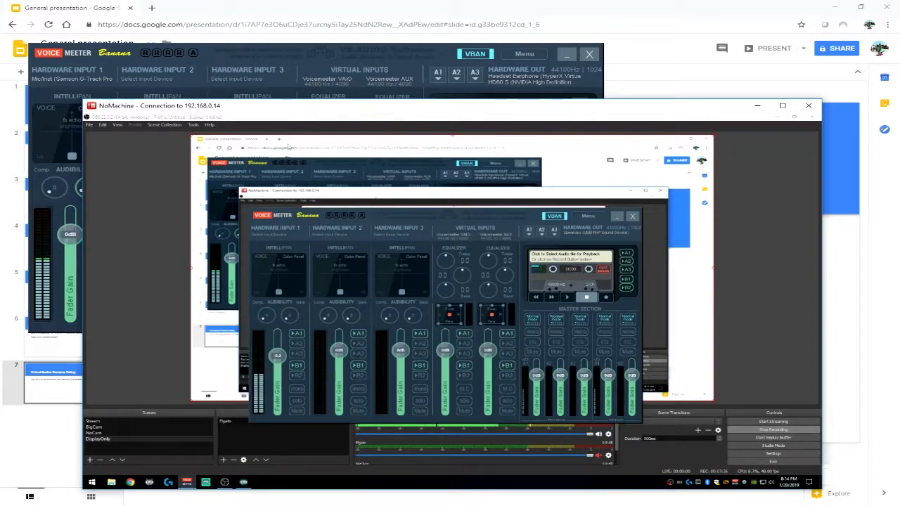
{"action": "left_click", "coordinate": [555, 217]}
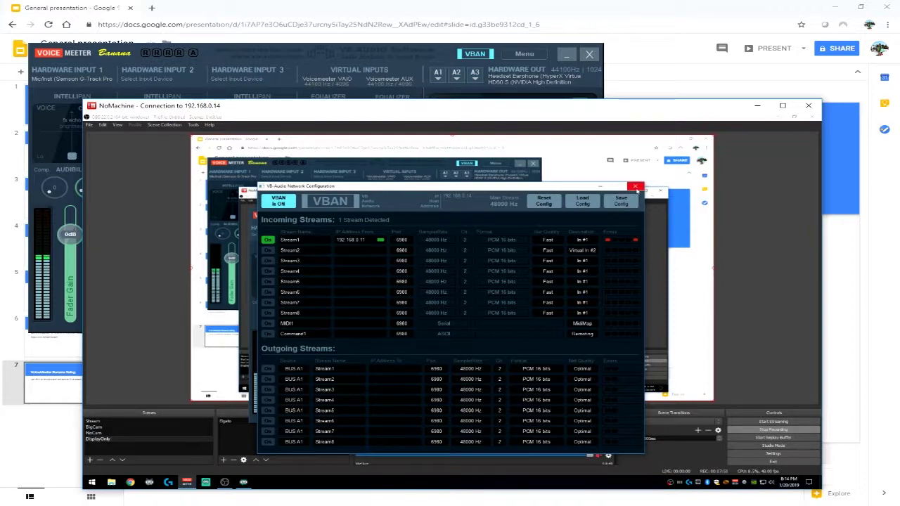
{"action": "left_click", "coordinate": [639, 190]}
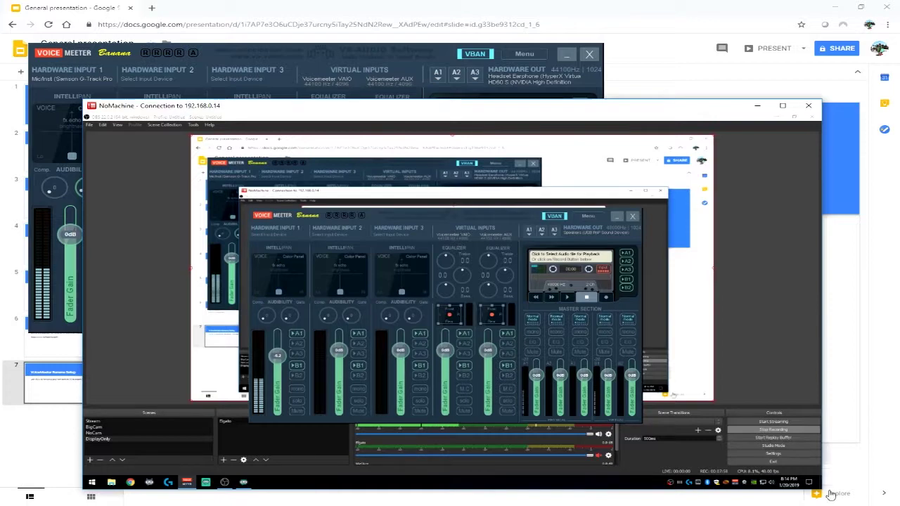
Open the Windows Sound control panel from Start and bring up its Recording devices list
{"action": "key", "text": "super"}
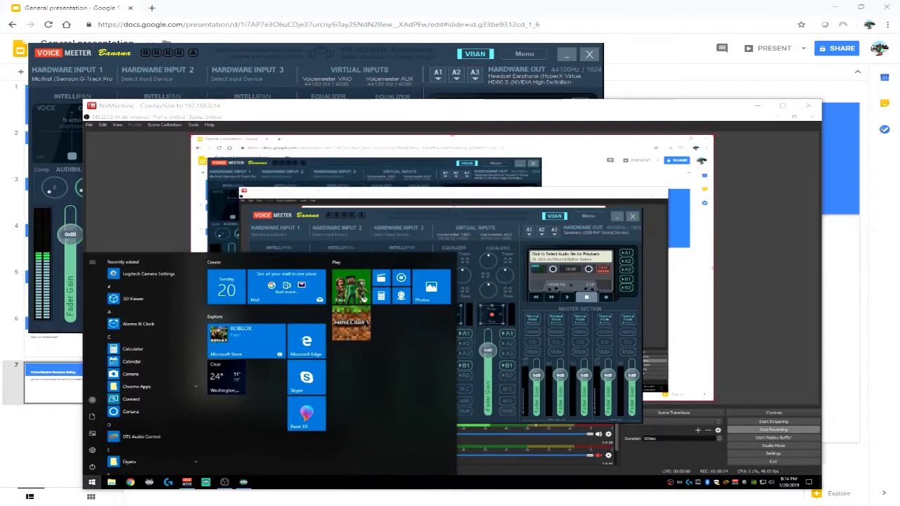
{"action": "left_click_drag", "start_coordinate": [648, 94], "coordinate": [522, 88]}
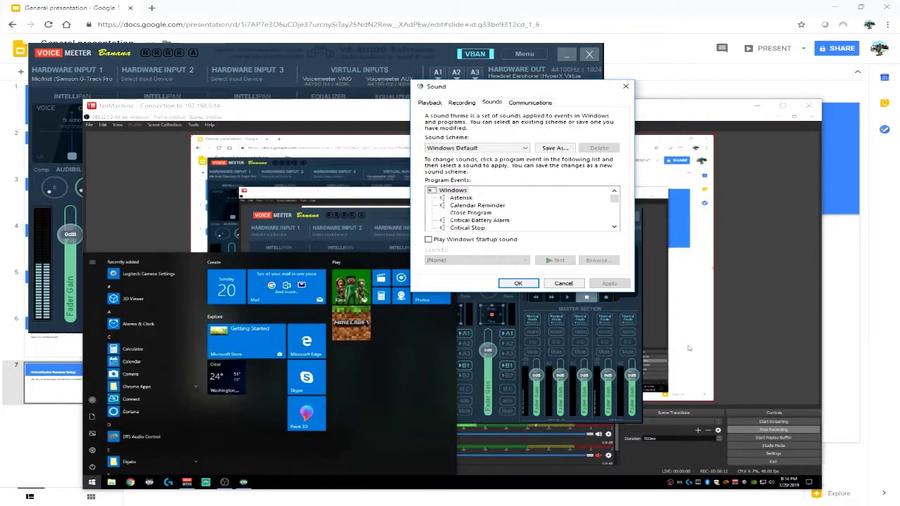
{"action": "left_click", "coordinate": [431, 103]}
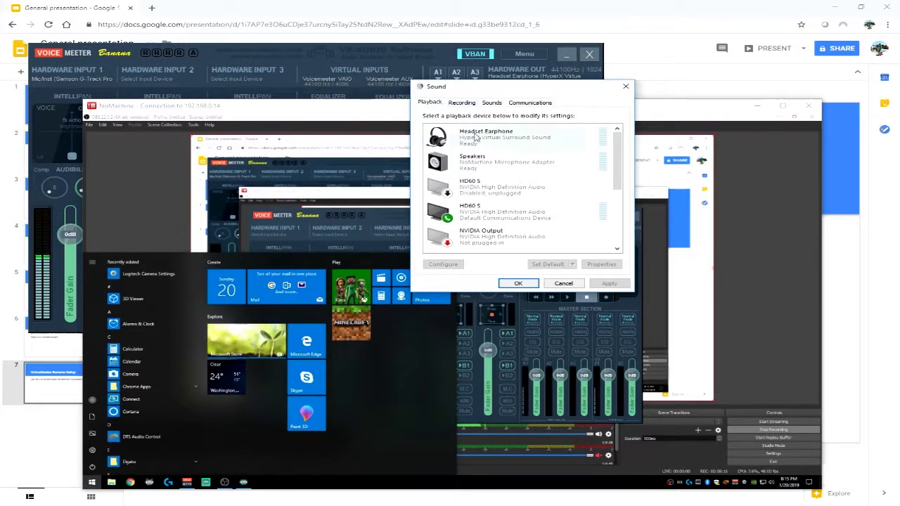
{"action": "scroll", "coordinate": [522, 201], "scroll_direction": "down", "scroll_amount": 3}
{"action": "left_click", "coordinate": [458, 104]}
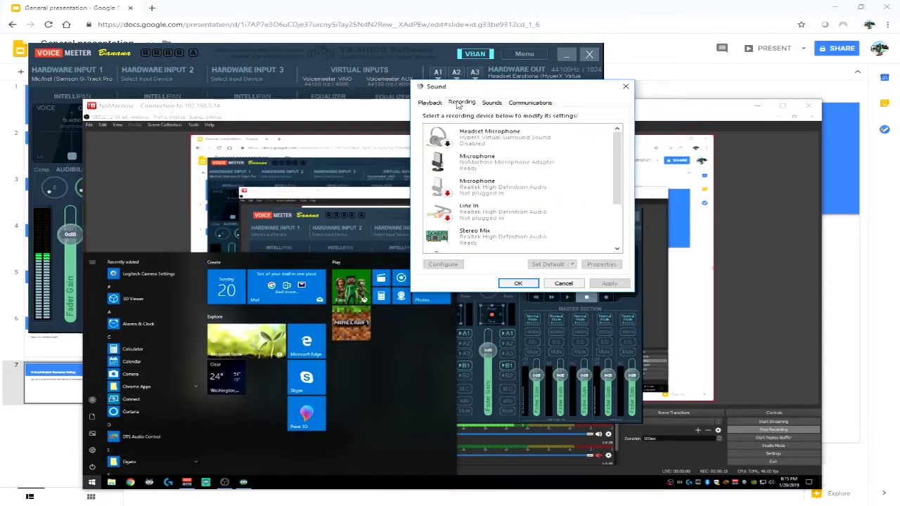
{"action": "scroll", "coordinate": [527, 201], "scroll_direction": "down", "scroll_amount": 1}
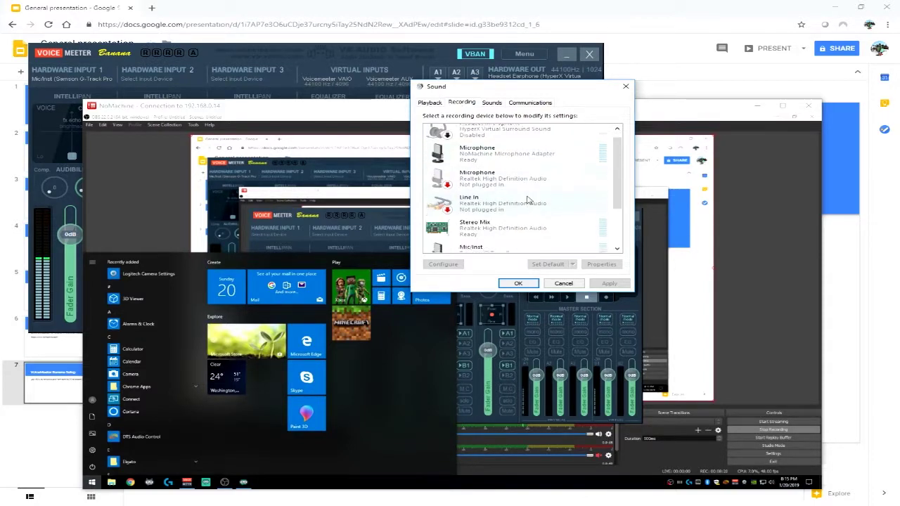
{"action": "scroll", "coordinate": [555, 208], "scroll_direction": "down", "scroll_amount": 2}
Open the Mic/Inst recording device's properties and look through its Levels and Listen settings
{"action": "left_click", "coordinate": [534, 204]}
{"action": "left_click", "coordinate": [600, 264]}
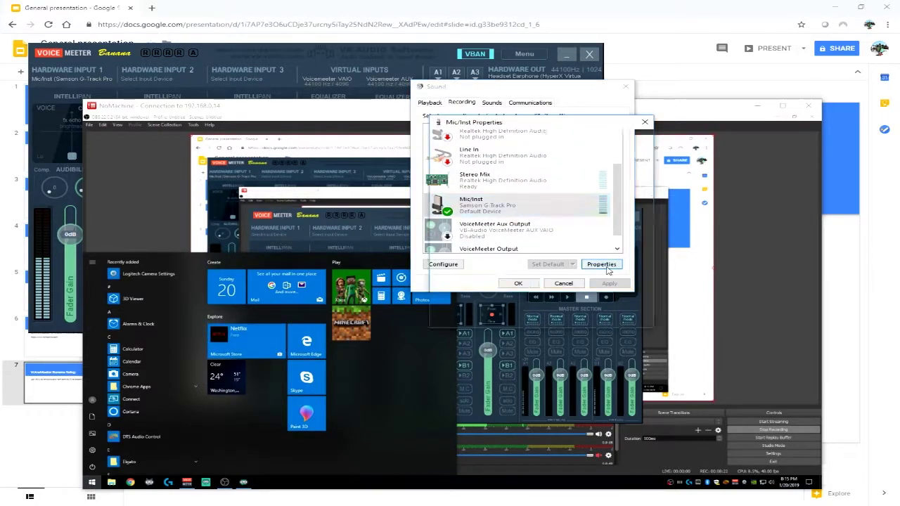
{"action": "left_click_drag", "start_coordinate": [518, 129], "coordinate": [254, 147]}
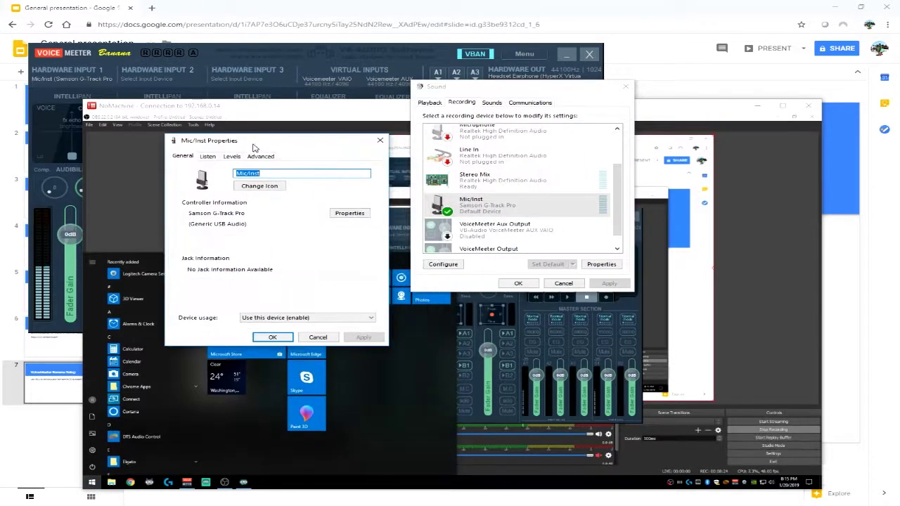
{"action": "left_click", "coordinate": [234, 157]}
{"action": "left_click", "coordinate": [211, 158]}
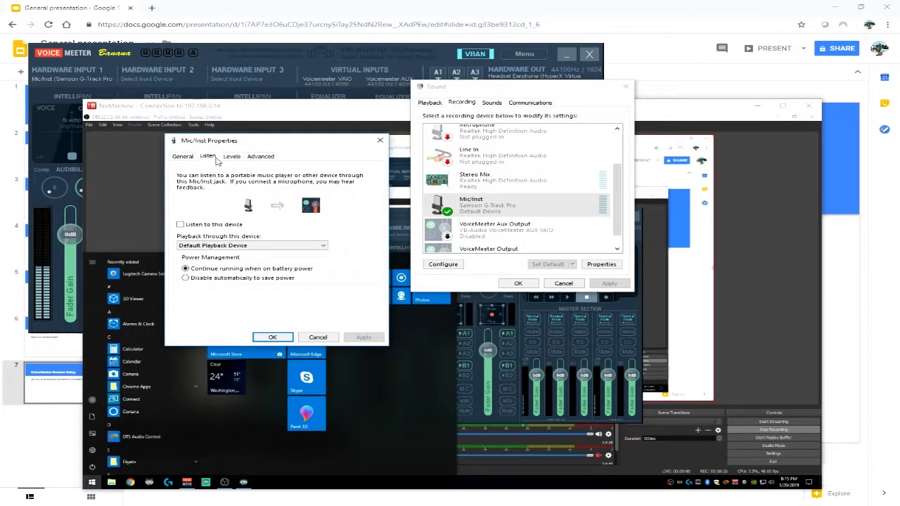
Review the Default Format sample rates, keep 2 channel, 16 bit, 44100 Hz, and cancel
{"action": "left_click", "coordinate": [260, 156]}
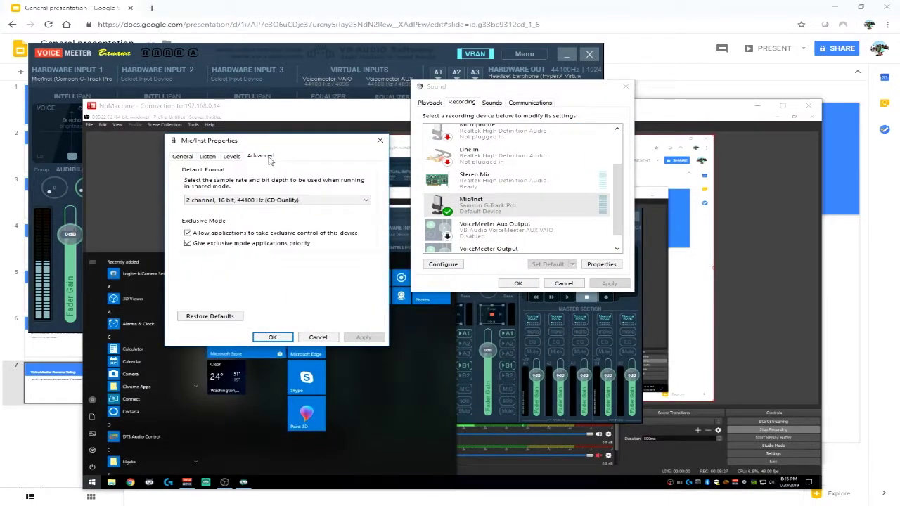
{"action": "left_click", "coordinate": [256, 200]}
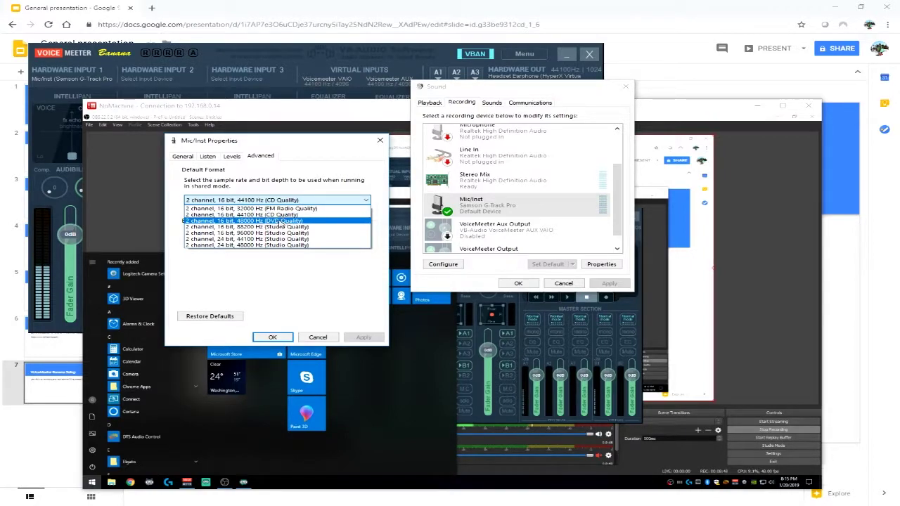
{"action": "left_click", "coordinate": [332, 337]}
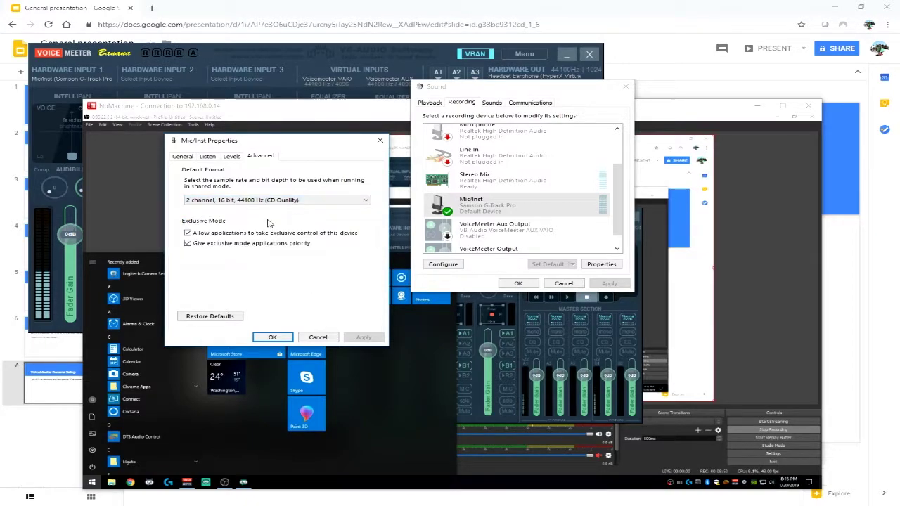
{"action": "left_click", "coordinate": [276, 203]}
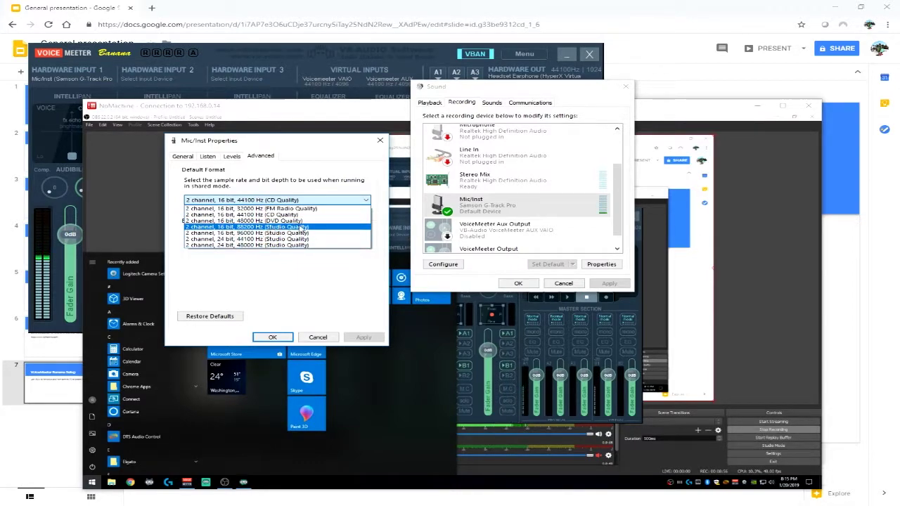
{"action": "left_click", "coordinate": [348, 309]}
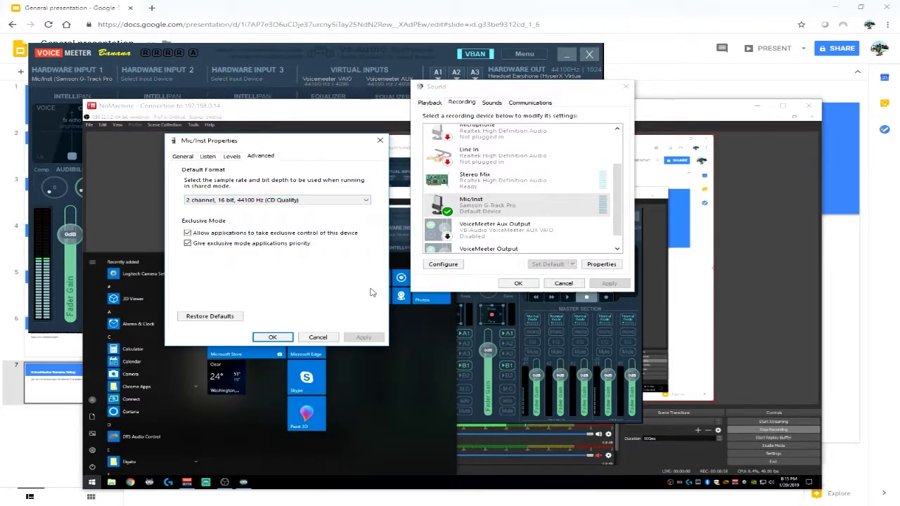
{"action": "left_click", "coordinate": [320, 337]}
Close the Sound dialog and move the NoMachine window aside to uncover the gaming PC's mixer
{"action": "left_click", "coordinate": [518, 283]}
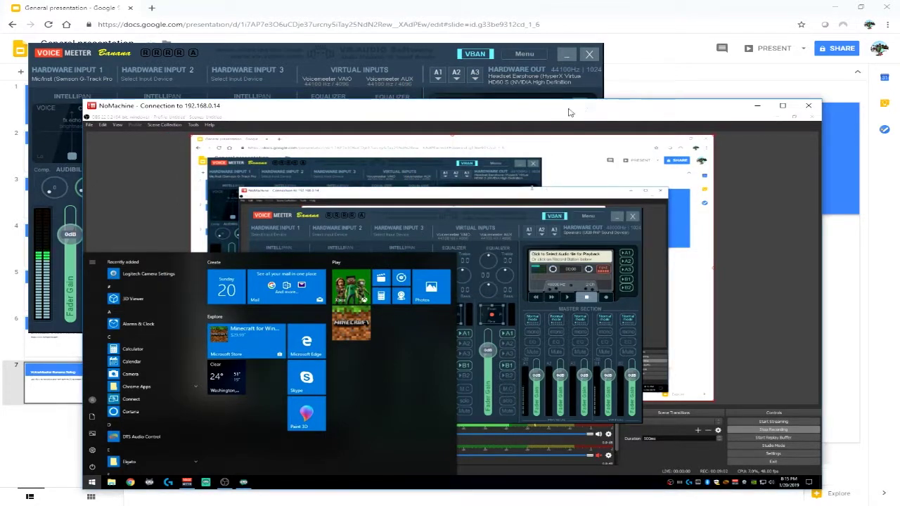
{"action": "left_click_drag", "start_coordinate": [527, 112], "coordinate": [899, 172]}
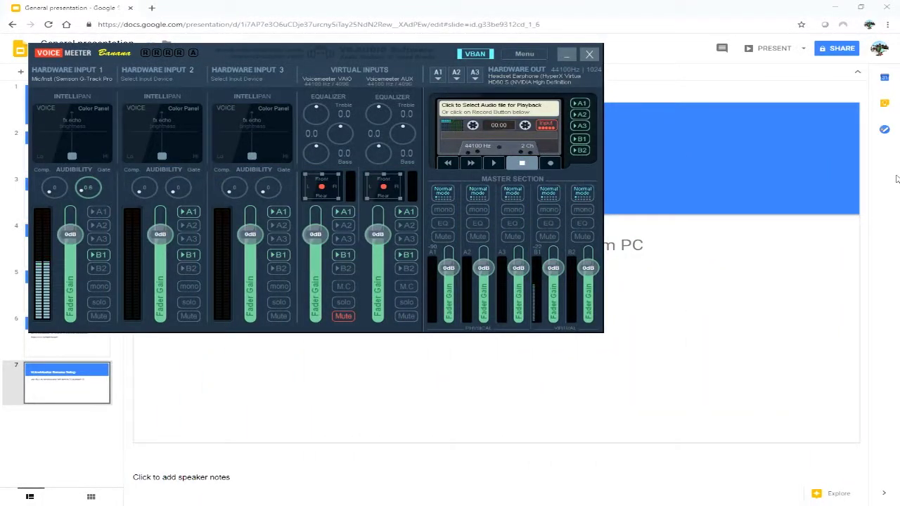